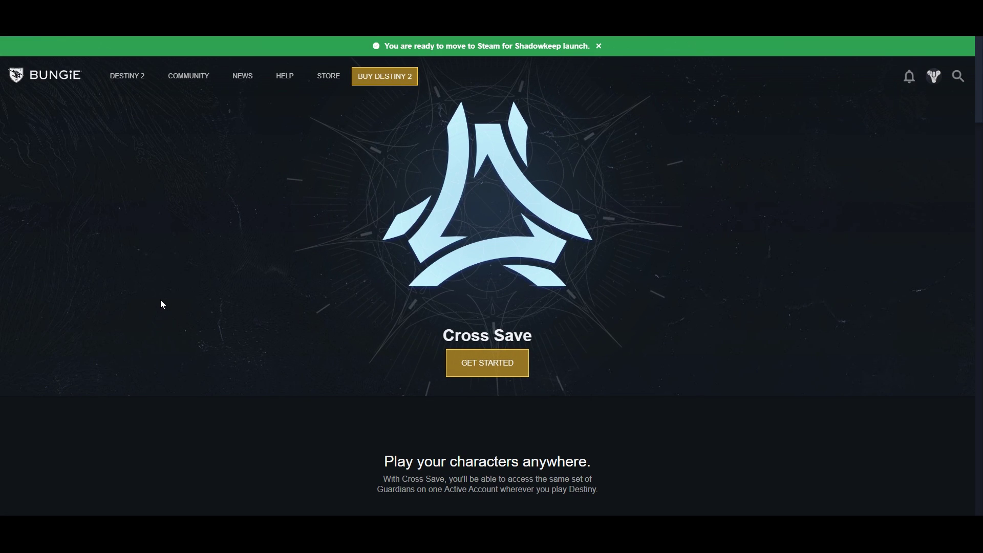
# - Accept the Cross Save activation agreement and proceed to the account authentication page
pyautogui.click(494, 373)
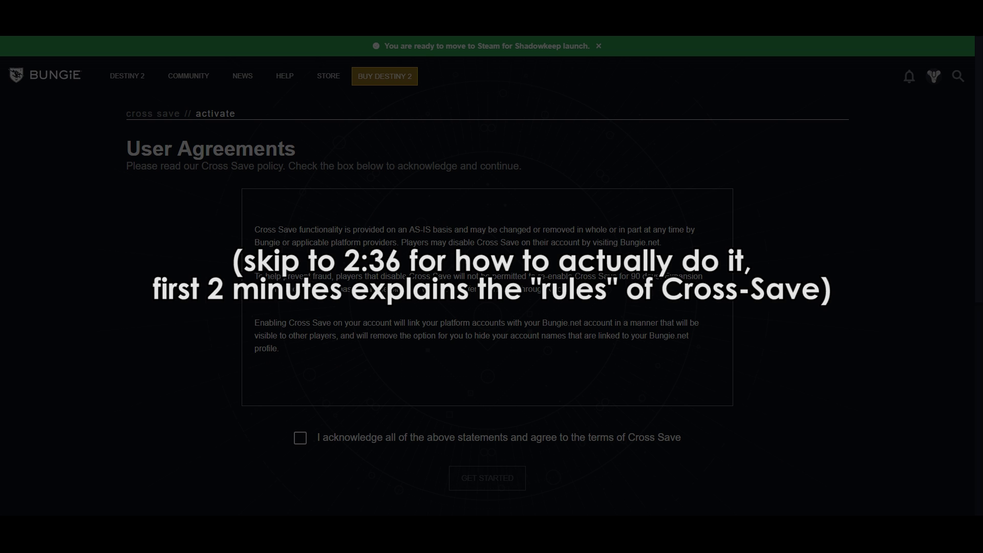
pyautogui.scroll(-1, 492, 286)
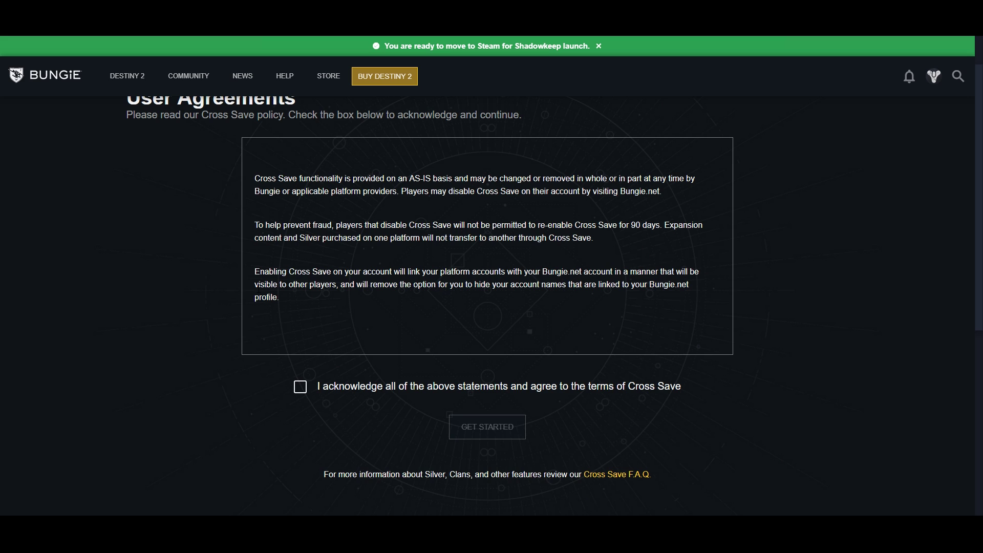
pyautogui.click(301, 388)
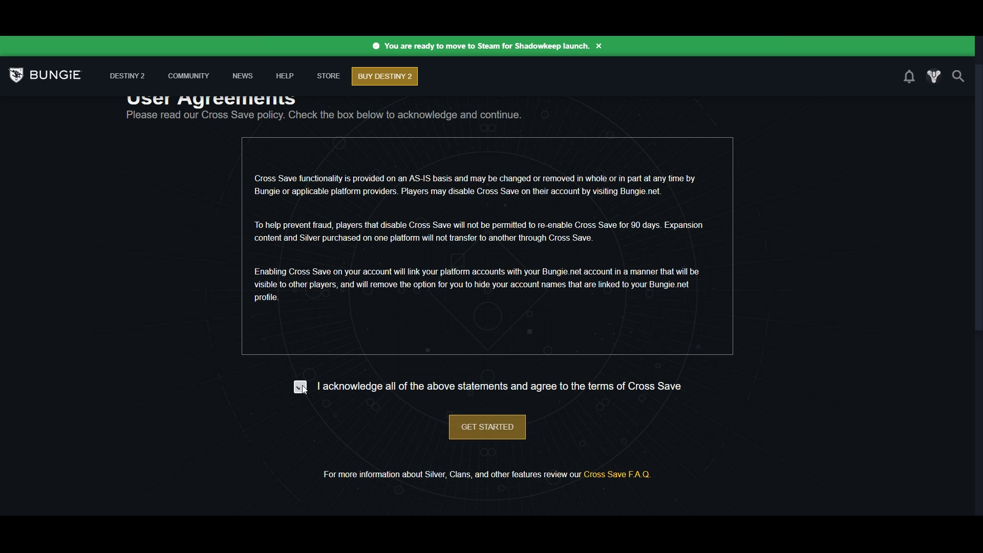
pyautogui.click(488, 432)
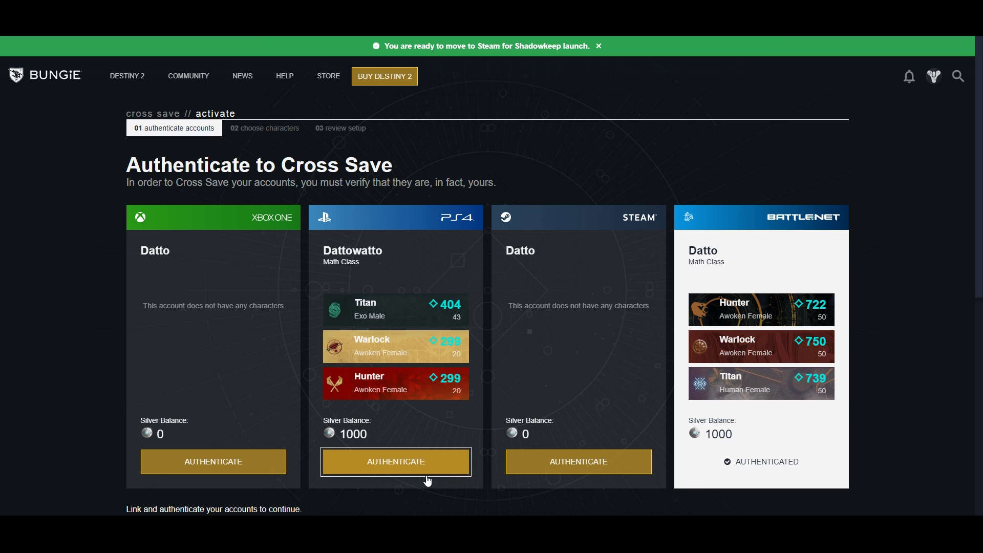
# - Authenticate the PS4 account by signing in with the Sony Sign-In ID and password
pyautogui.click(417, 464)
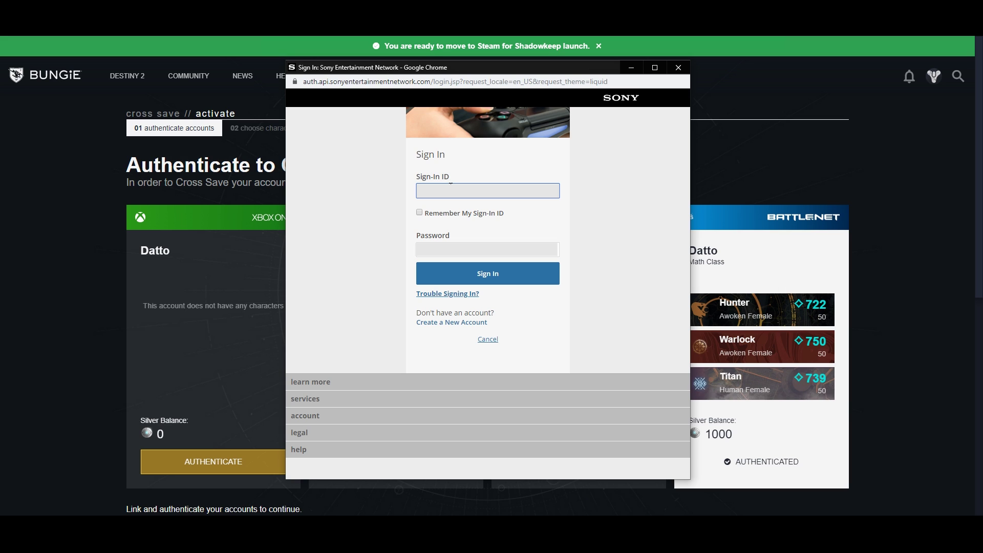
pyautogui.press('Tab')
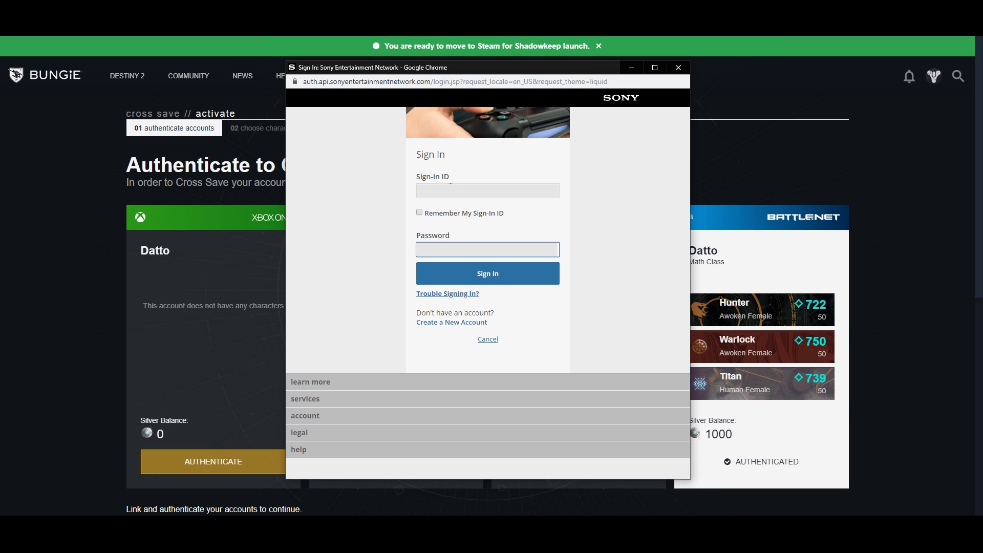
pyautogui.click(466, 270)
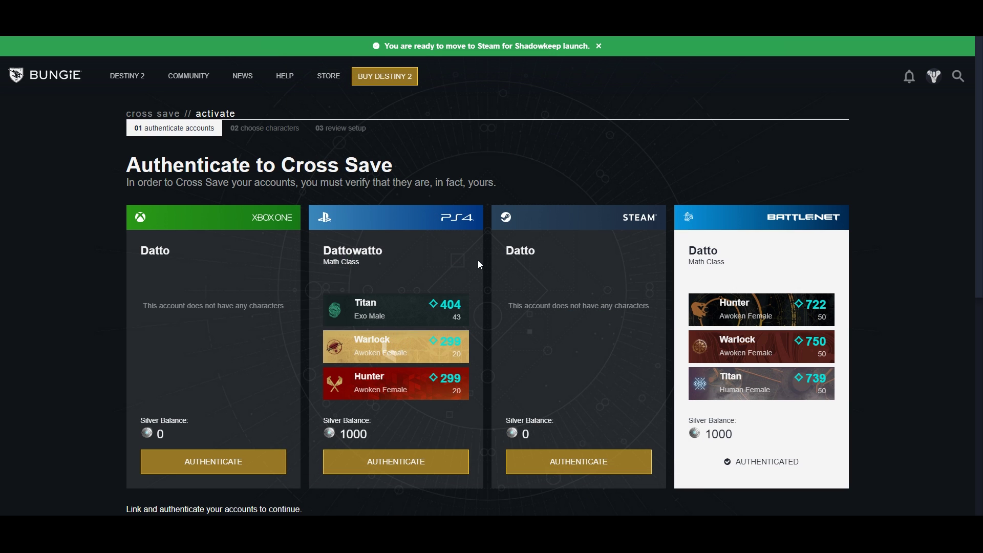
pyautogui.scroll(-3, 486, 259)
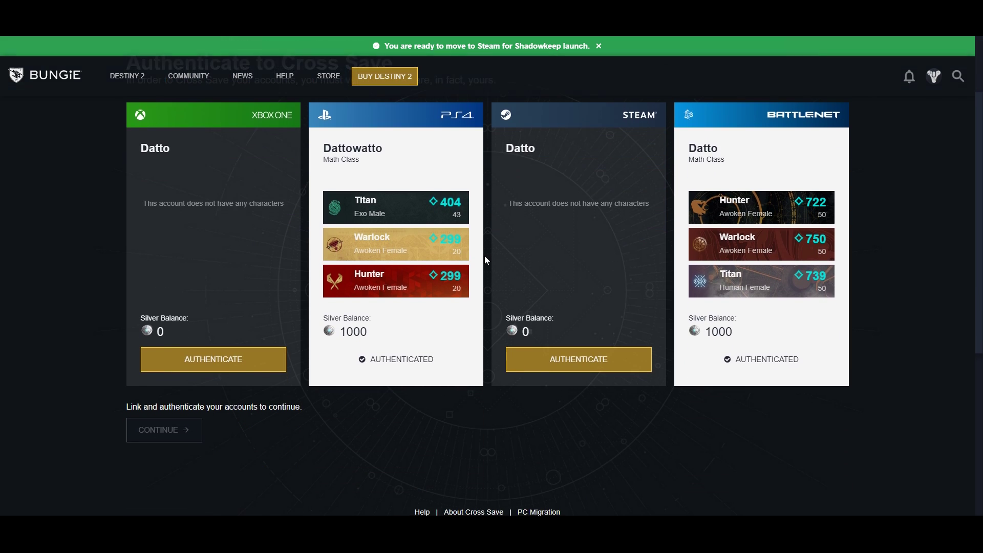
pyautogui.scroll(3, 485, 260)
pyautogui.scroll(-1, 486, 259)
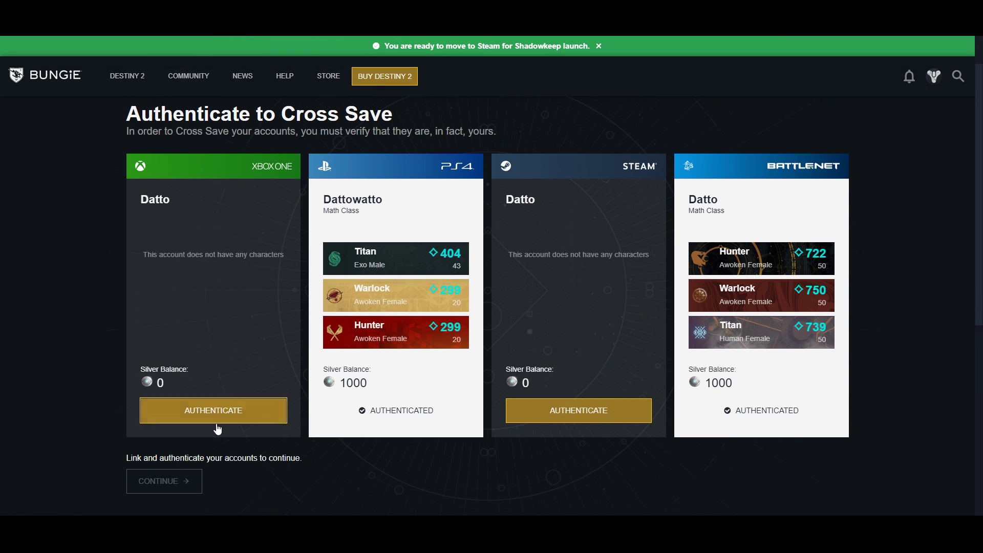
# - Authenticate the Xbox One account through Microsoft sign-in with Keep me signed in ticked
pyautogui.click(214, 412)
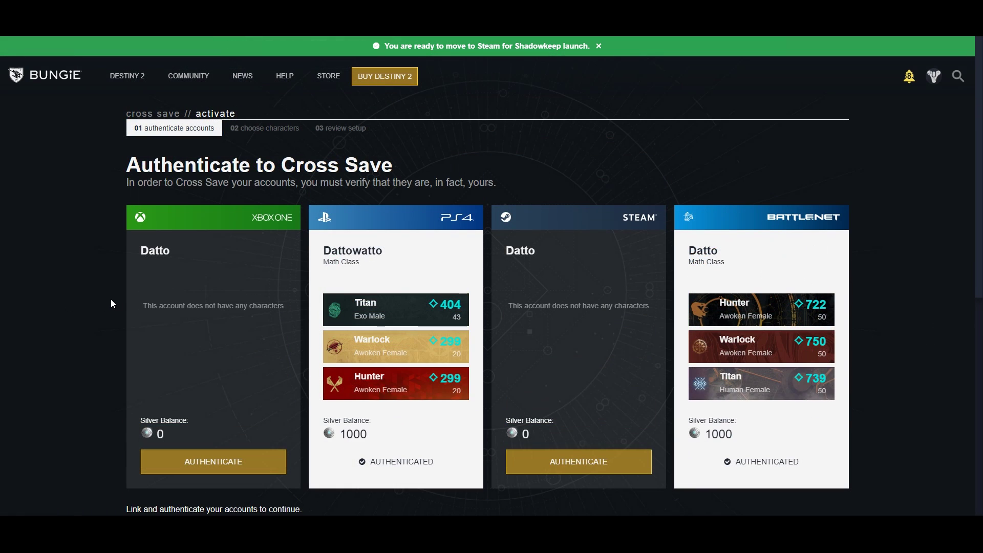
pyautogui.click(202, 468)
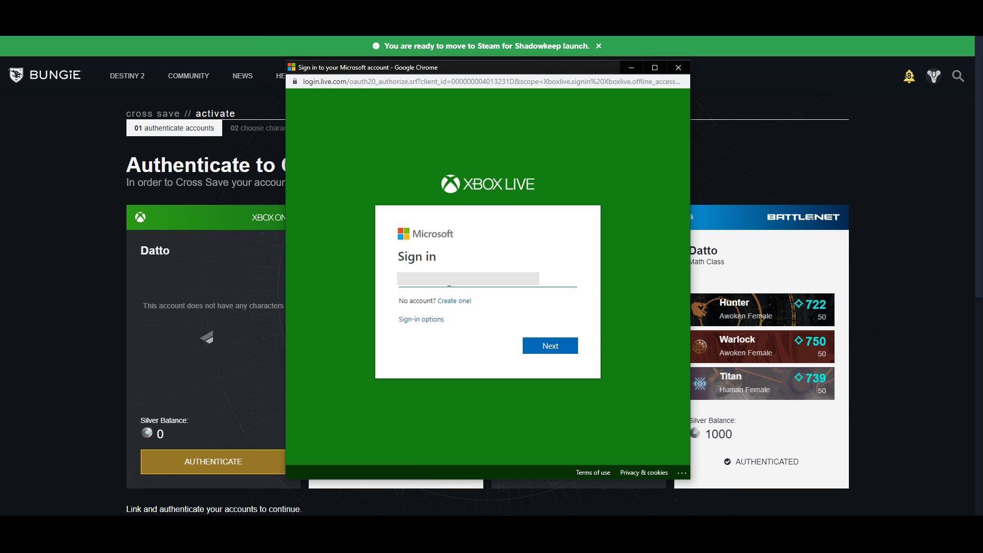
pyautogui.click(540, 351)
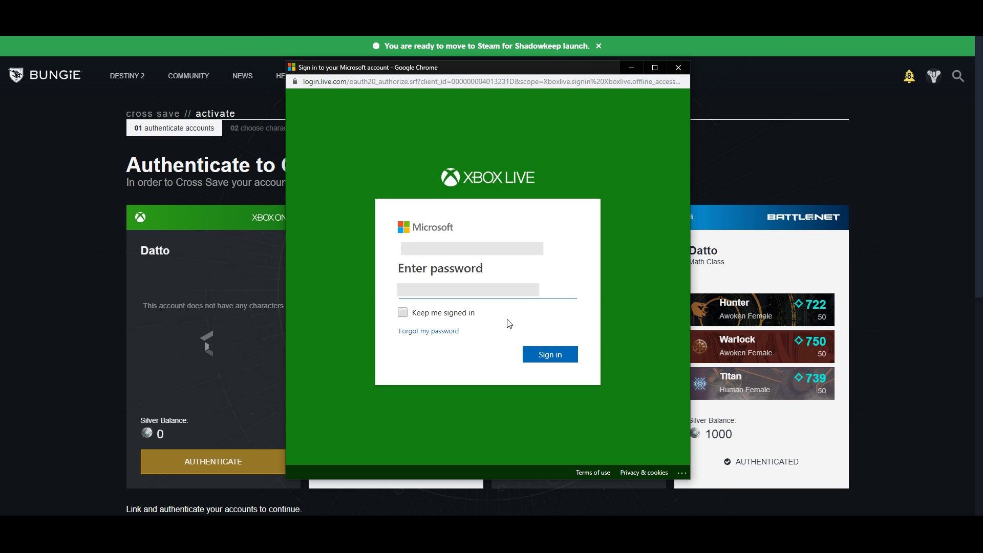
pyautogui.click(467, 314)
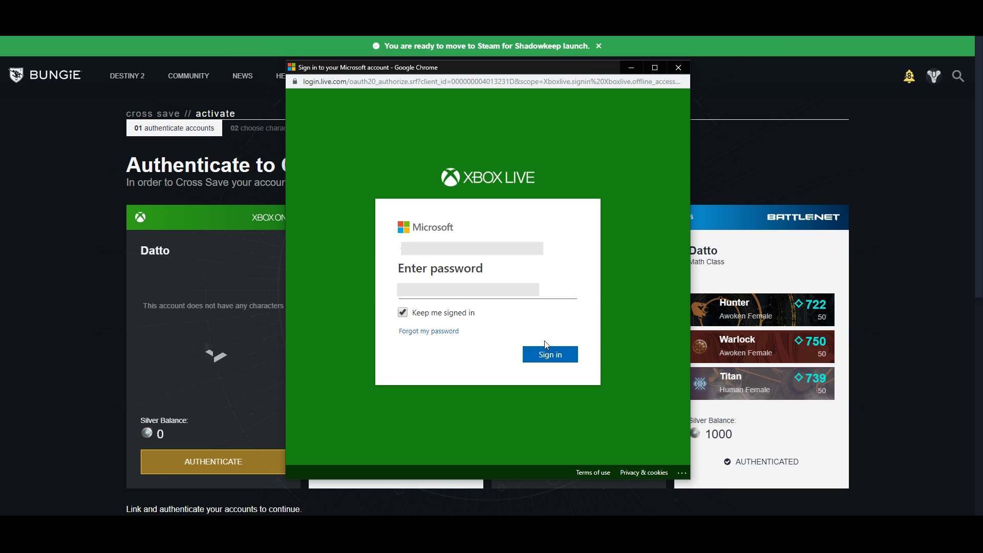
pyautogui.click(550, 353)
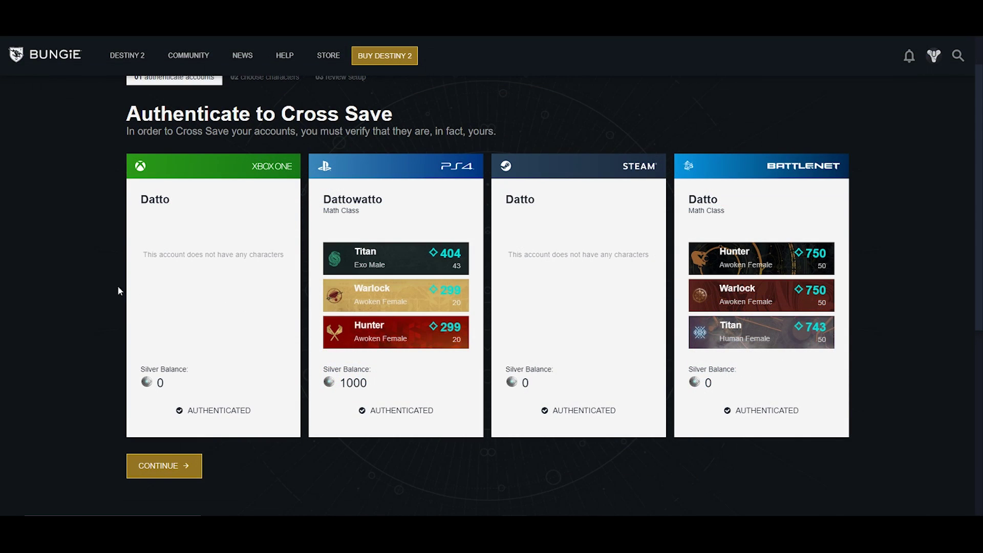
# - Continue from authentication to step 02, Choose Your Active Characters
pyautogui.click(165, 467)
pyautogui.click(934, 56)
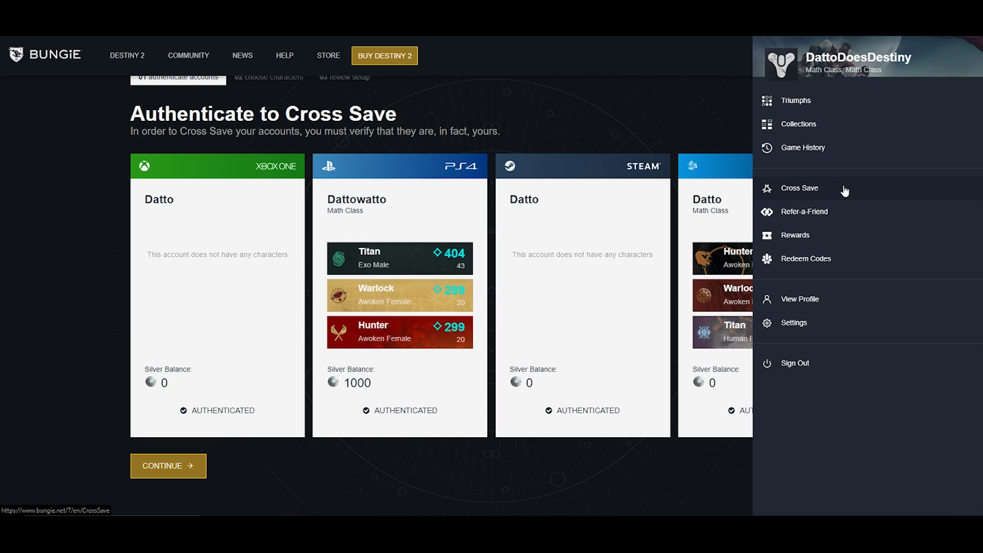
pyautogui.click(556, 104)
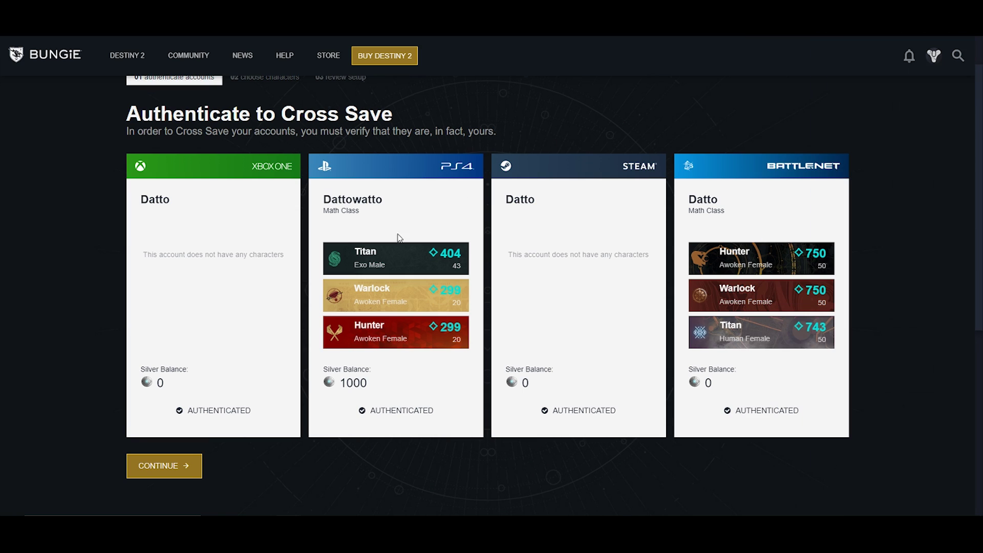
pyautogui.click(176, 466)
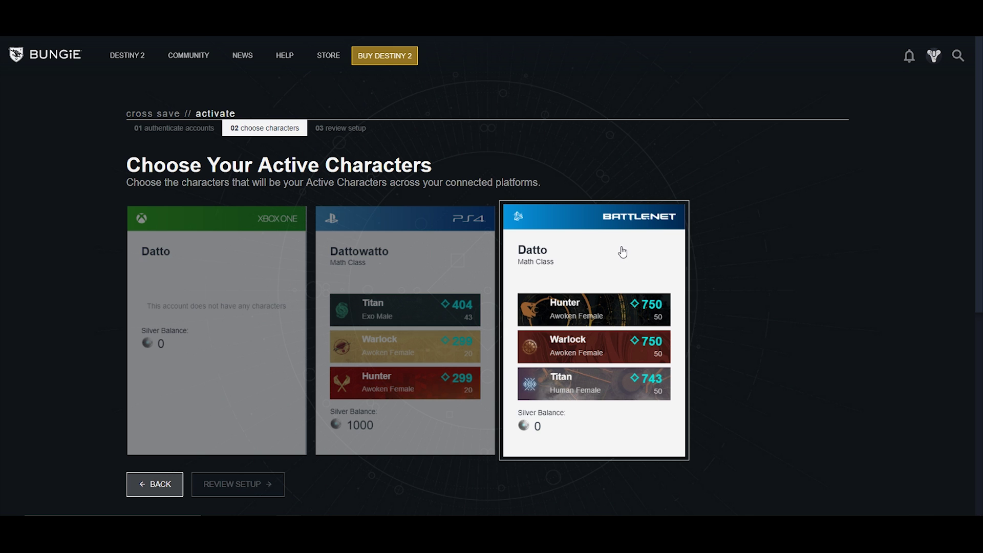
# - Make Battle.net's Hunter, Warlock and Titan the active characters and read the silver/seasons warning
pyautogui.click(622, 252)
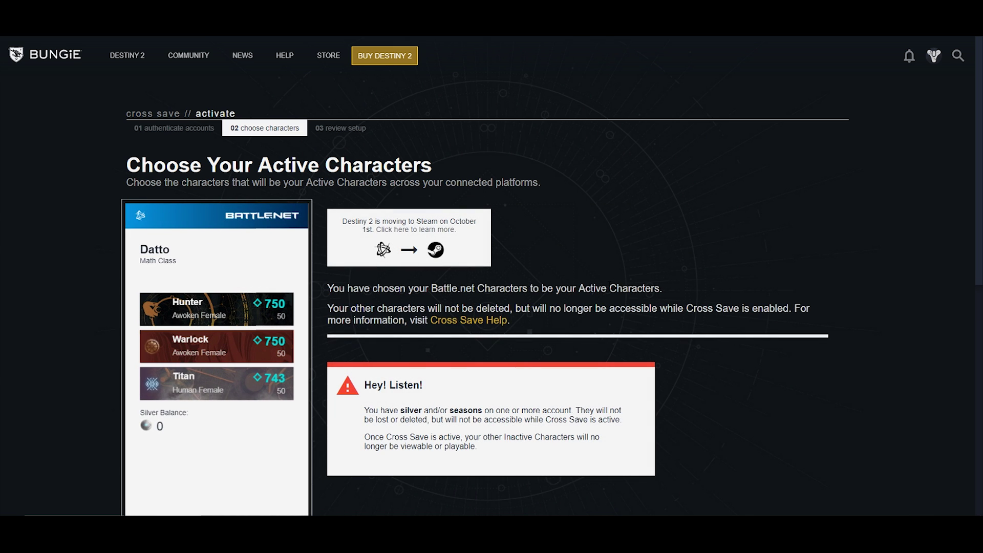
pyautogui.scroll(-1, 610, 289)
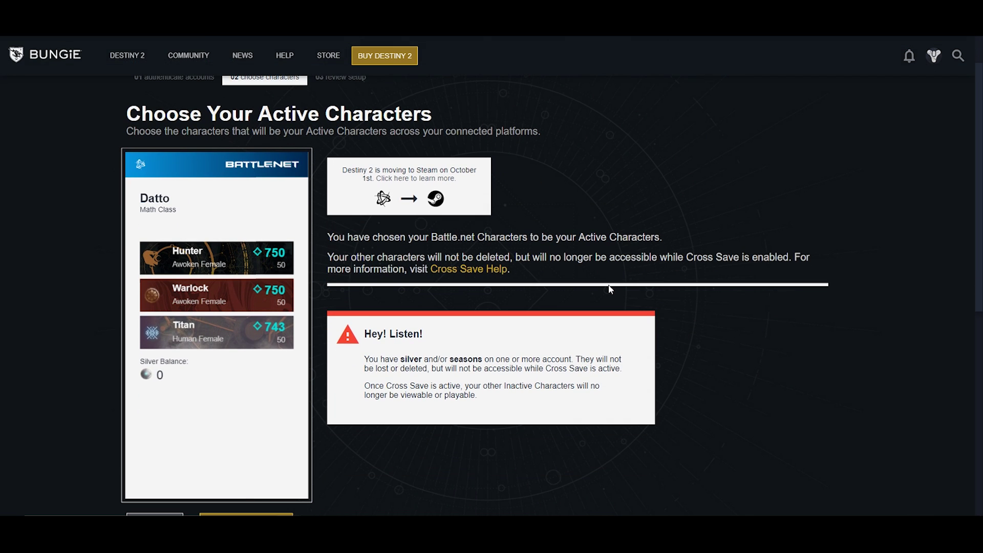
pyautogui.moveTo(373, 359)
pyautogui.mouseDown()
pyautogui.moveTo(593, 369)
pyautogui.moveTo(574, 395)
pyautogui.moveTo(464, 387)
pyautogui.mouseUp()
pyautogui.click(464, 387)
pyautogui.scroll(1, 516, 258)
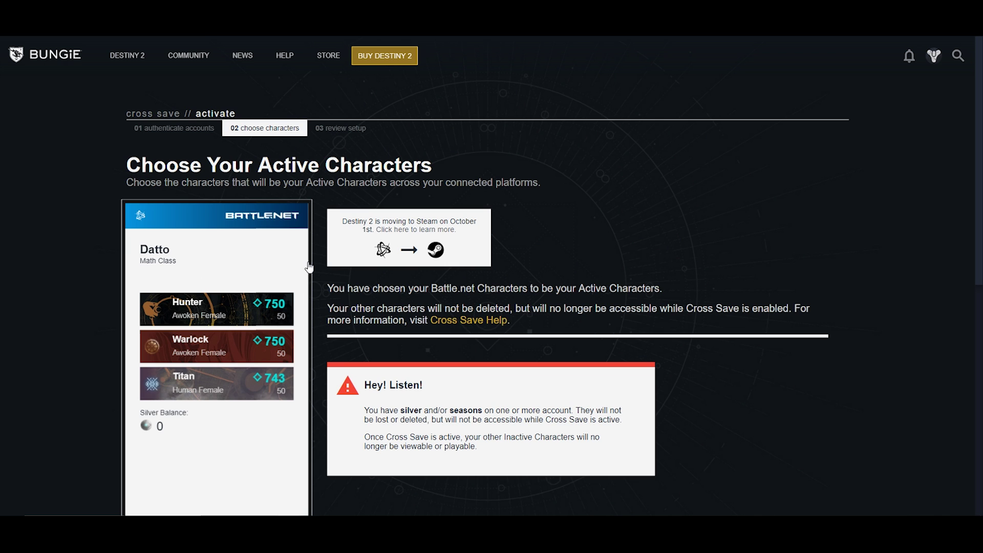
pyautogui.scroll(-1, 333, 250)
pyautogui.scroll(-1, 361, 216)
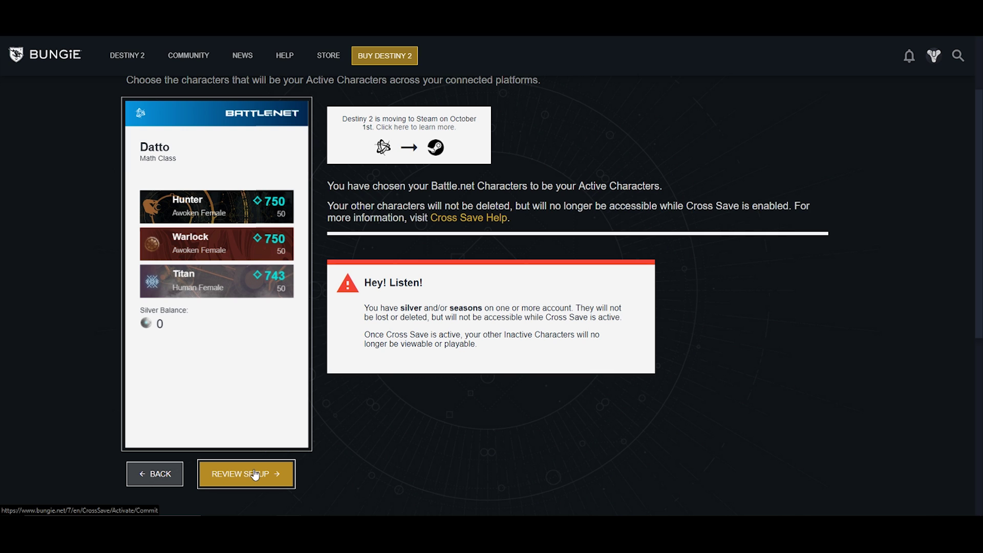
# - Review the setup's platform cards and highlight the 90-day re-activation lock notice
pyautogui.click(255, 476)
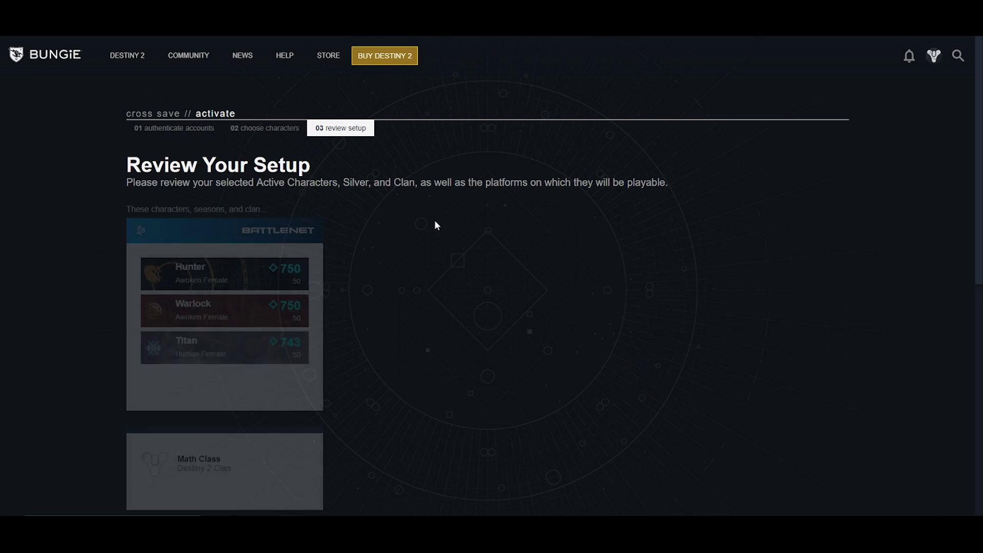
pyautogui.scroll(-1, 360, 190)
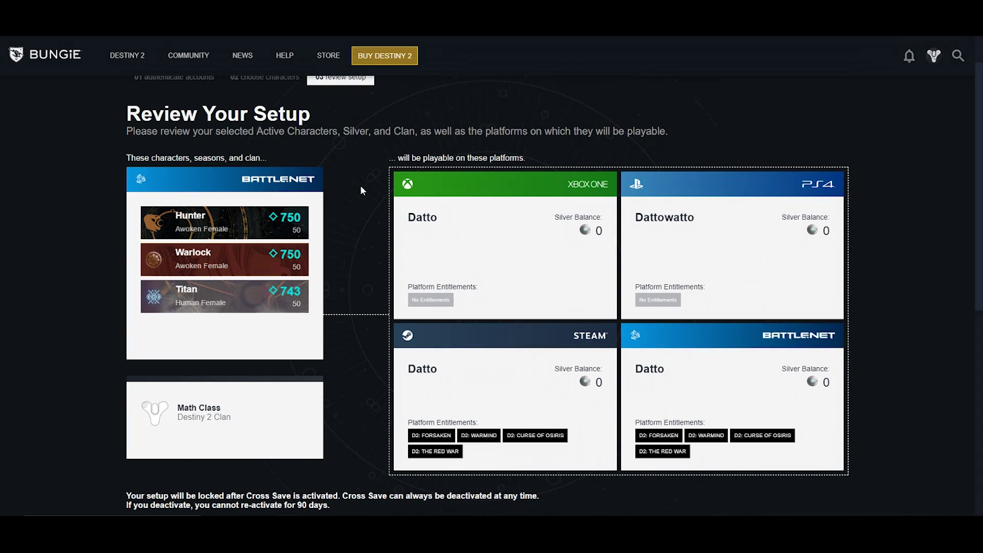
pyautogui.scroll(-1, 361, 190)
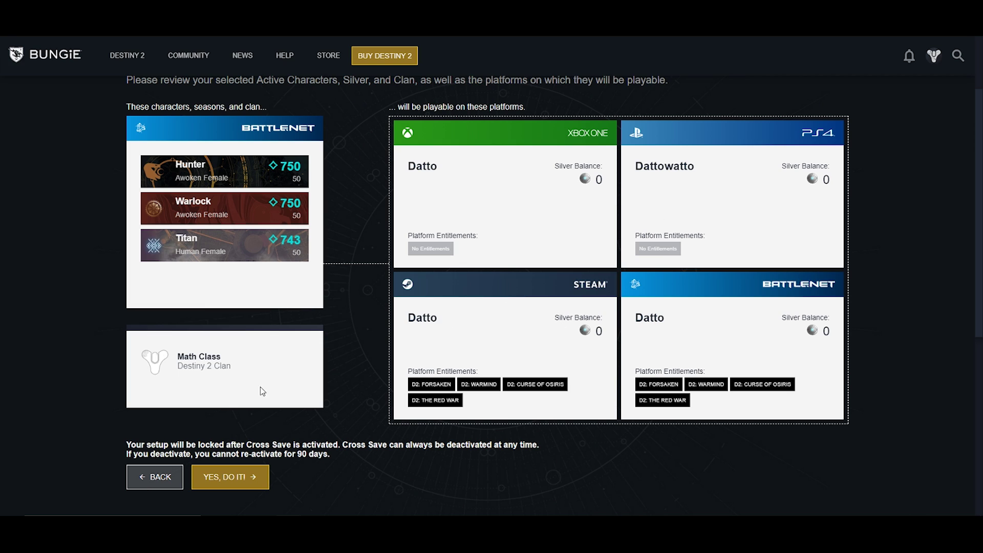
pyautogui.moveTo(126, 454)
pyautogui.mouseDown()
pyautogui.moveTo(313, 469)
pyautogui.moveTo(332, 457)
pyautogui.mouseUp()
# - Restart Cross Save activation and re-authenticate Xbox One with the pasted Microsoft account e-mail
pyautogui.click(331, 457)
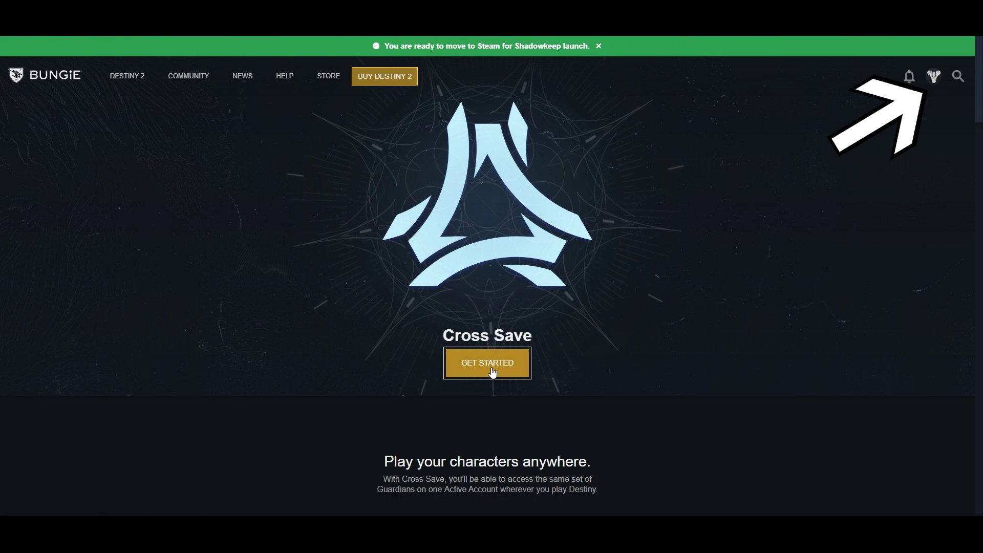
pyautogui.click(493, 373)
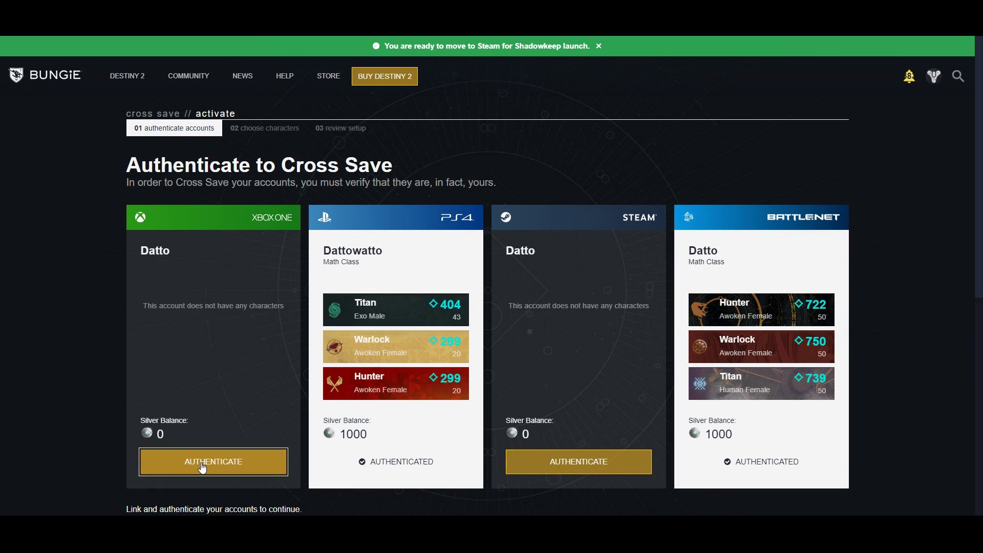
pyautogui.click(202, 468)
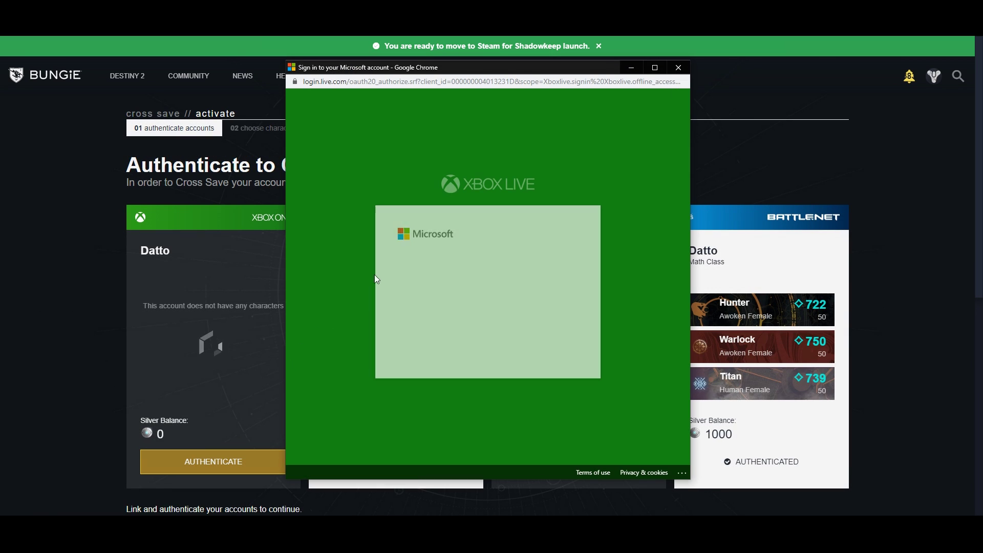
pyautogui.hotkey('ctrl', 'v')
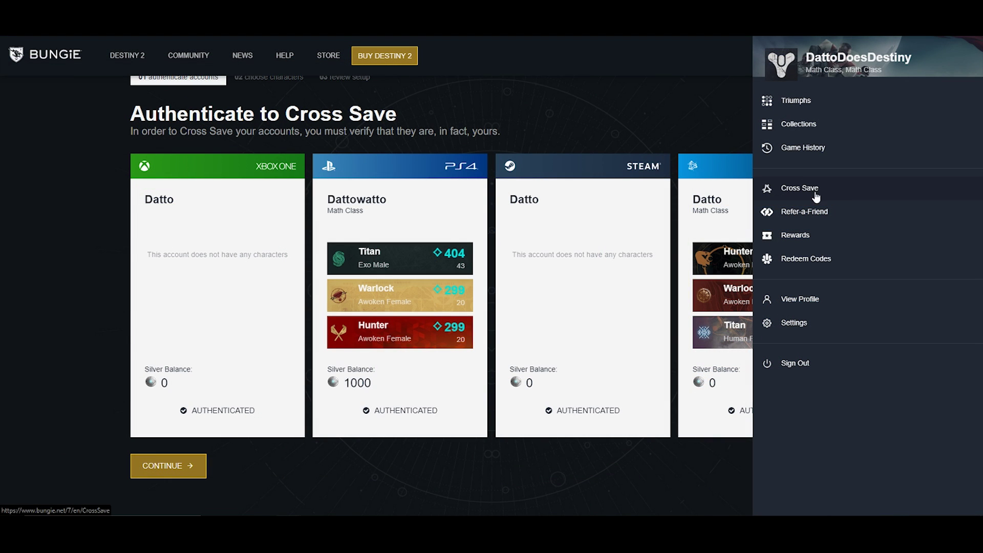
pyautogui.click(555, 103)
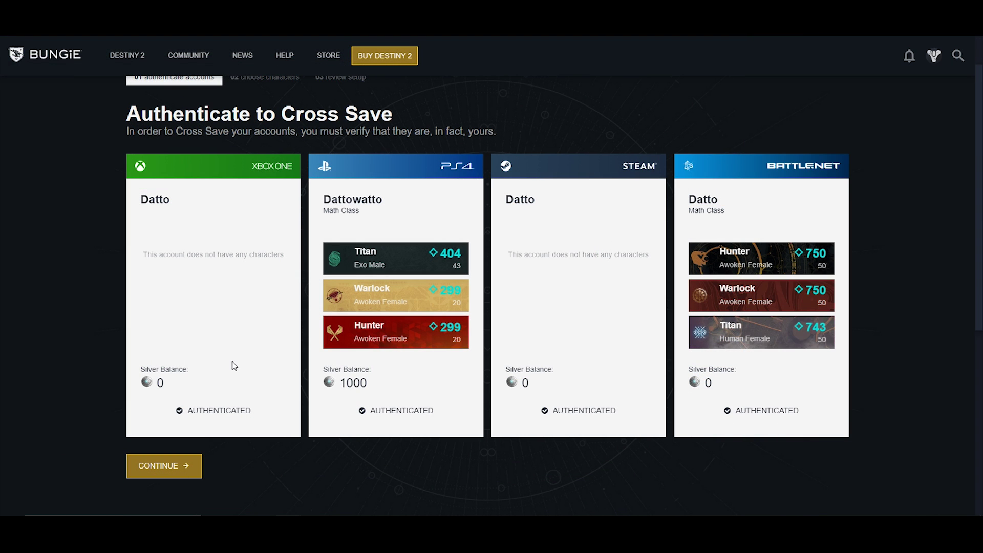
# - Choose the Battle.net characters as active again and highlight the silver/seasons warning
pyautogui.click(174, 466)
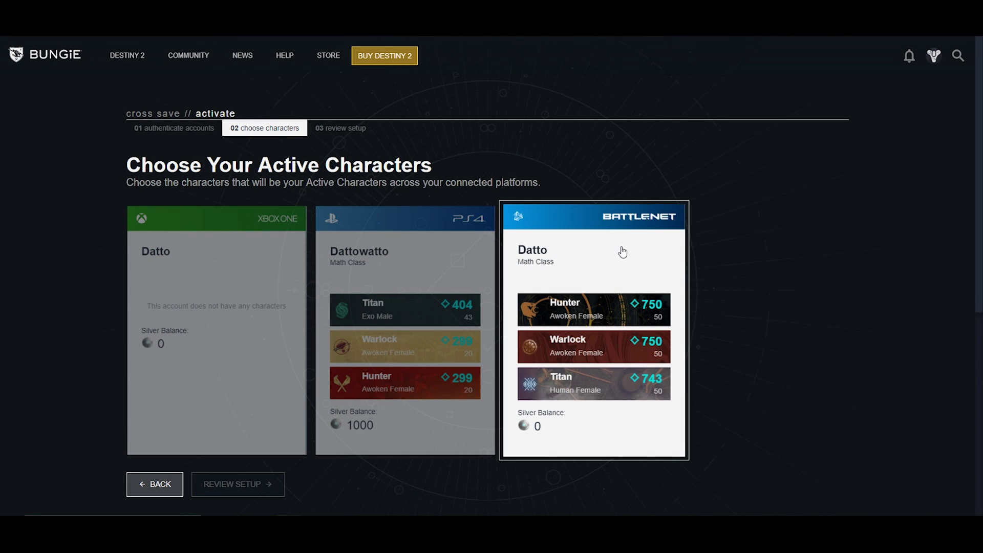
pyautogui.click(623, 250)
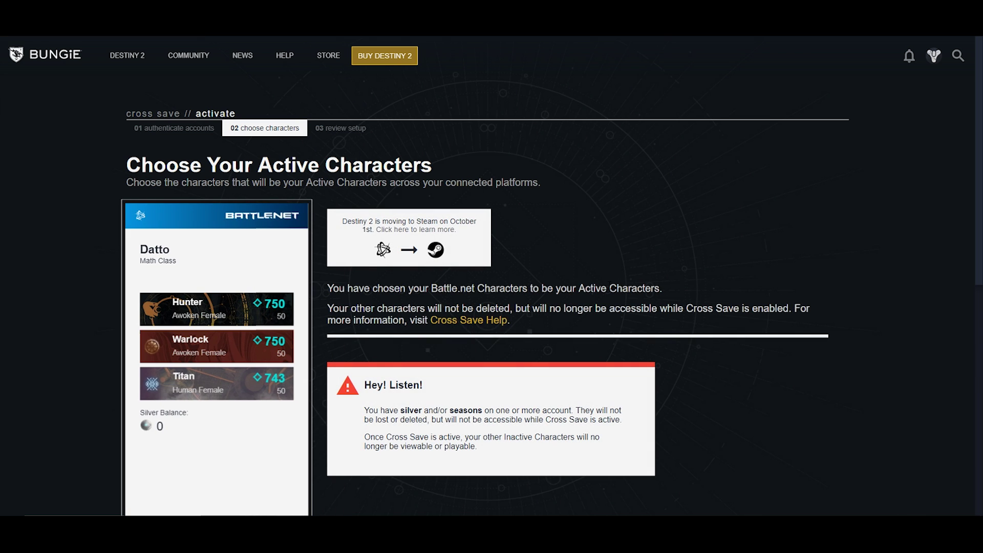
pyautogui.scroll(-1, 610, 289)
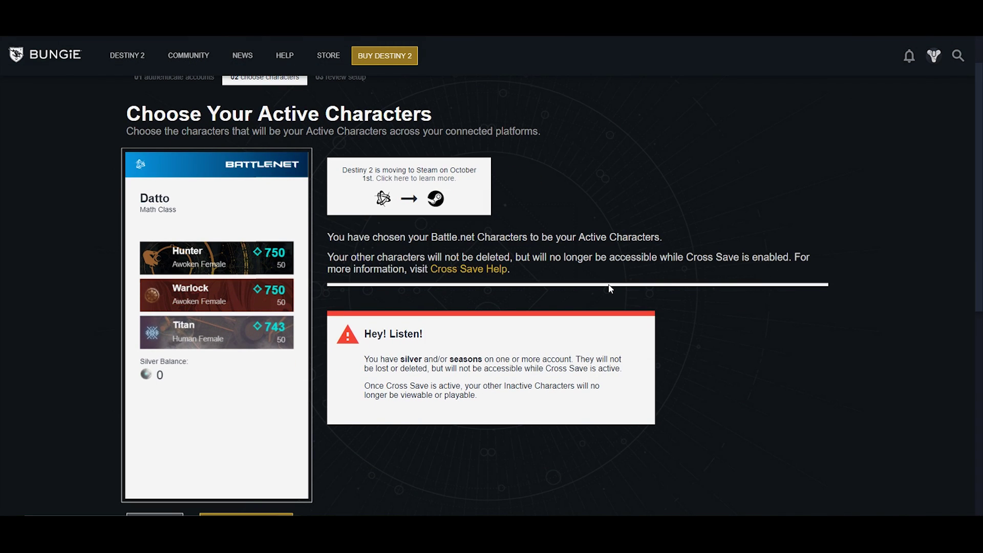
pyautogui.moveTo(373, 359)
pyautogui.mouseDown()
pyautogui.moveTo(594, 369)
pyautogui.moveTo(563, 396)
pyautogui.moveTo(535, 385)
pyautogui.moveTo(461, 386)
pyautogui.mouseUp()
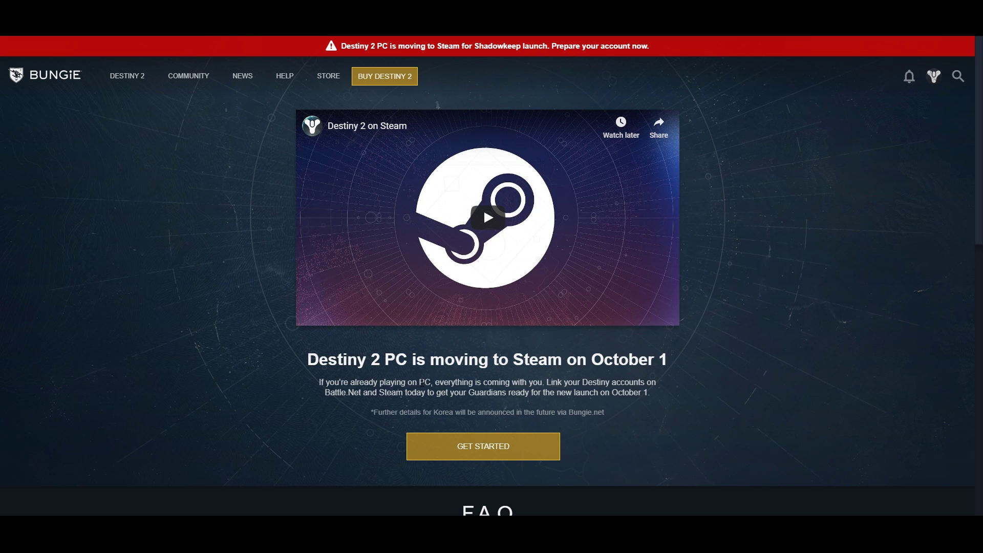
# - Agree to customer-service e-mails and confirm the Battle.net account for the move to Steam
pyautogui.click(488, 453)
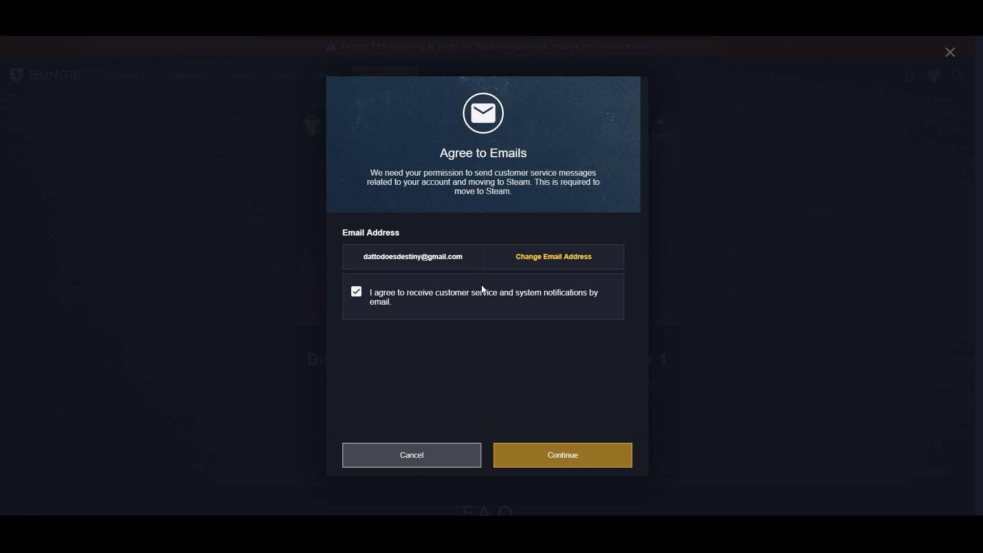
pyautogui.click(563, 463)
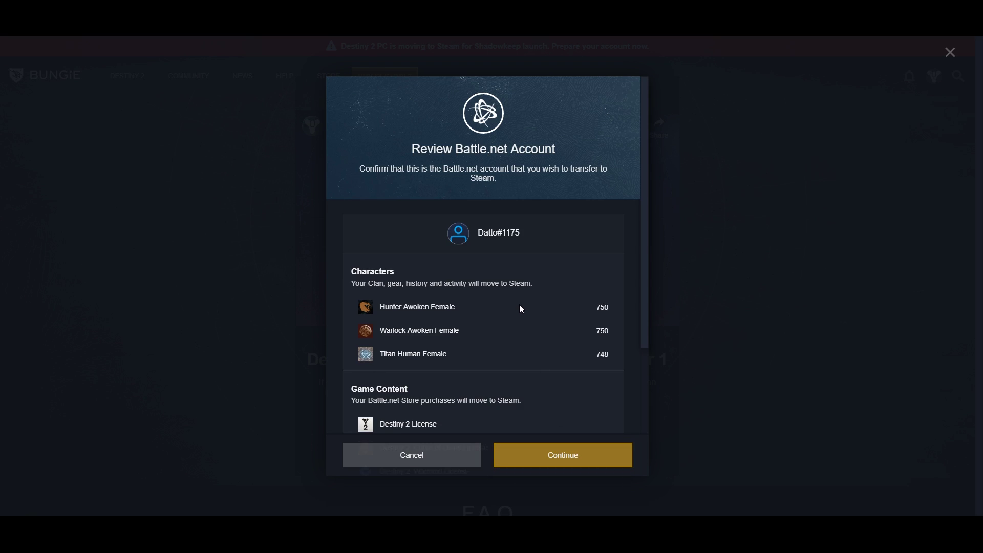
pyautogui.scroll(-3, 518, 301)
pyautogui.scroll(-2, 519, 299)
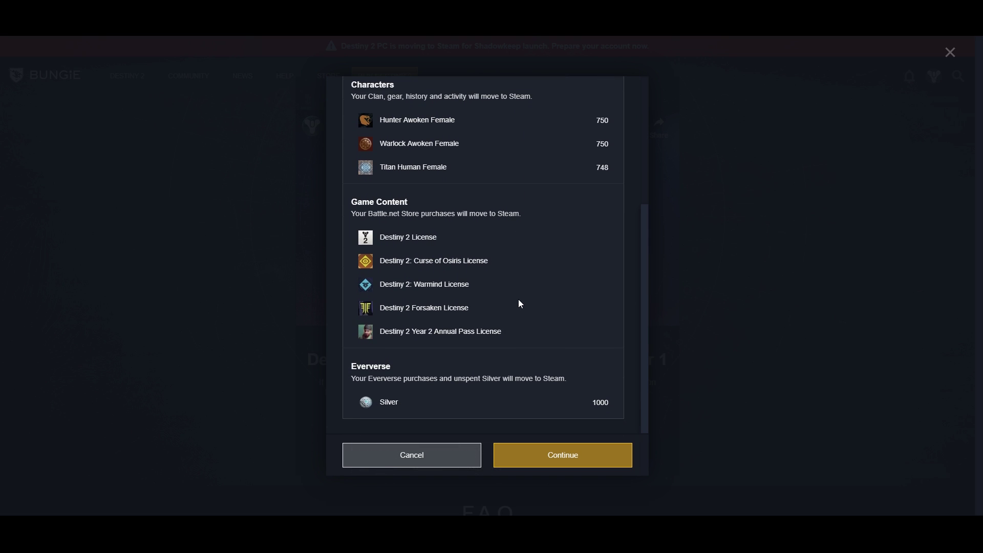
pyautogui.press('Return')
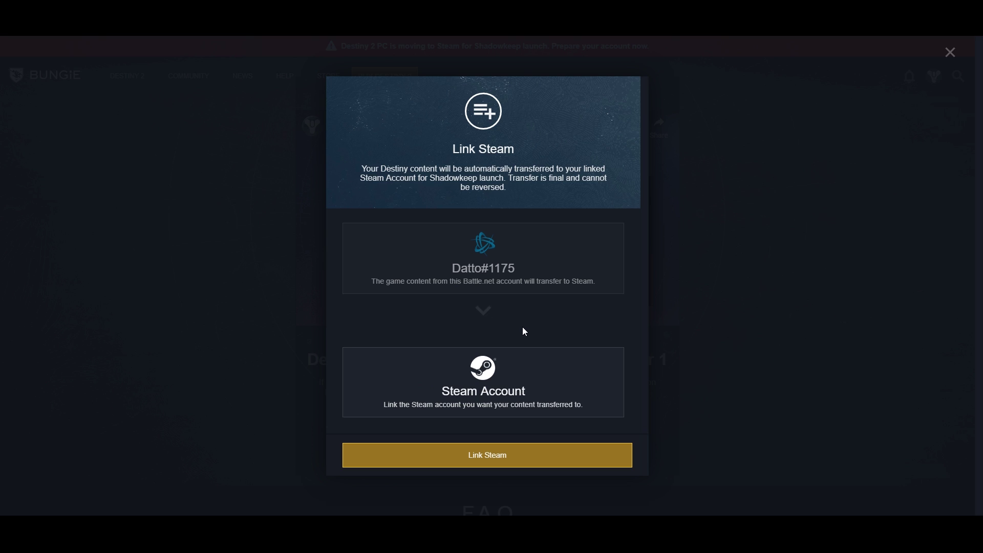
# - Link a Steam account via Steam sign-in, review the transfer Success list, and close it
pyautogui.click(535, 390)
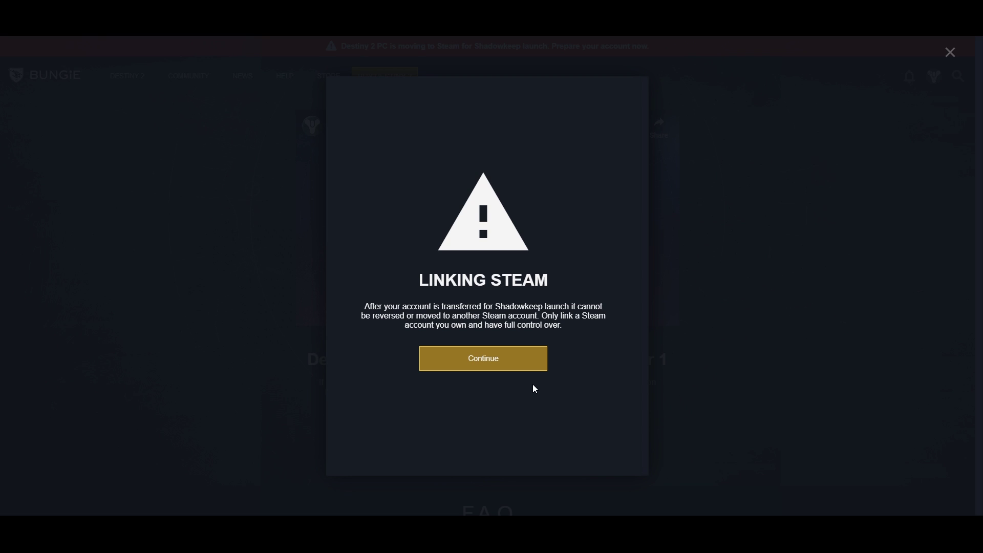
pyautogui.click(509, 367)
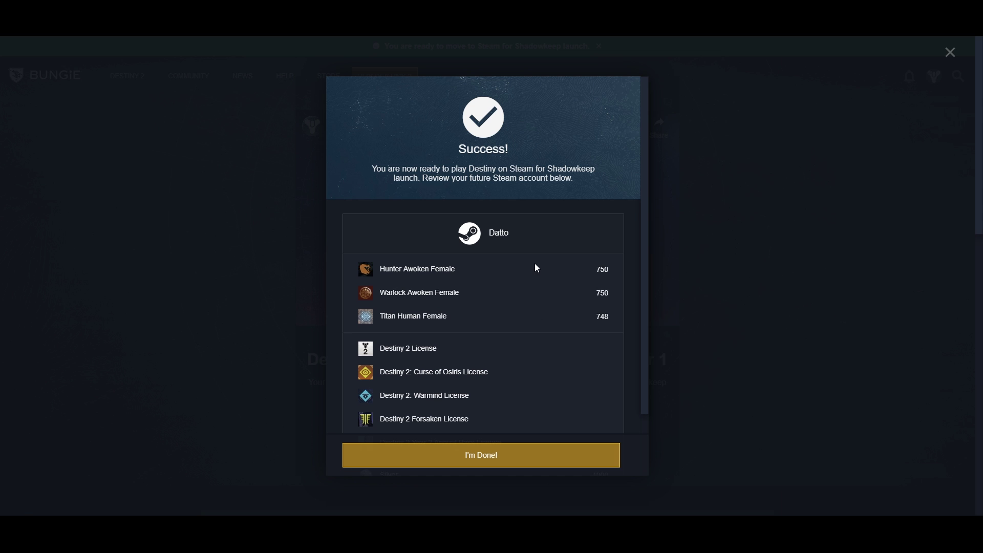
pyautogui.scroll(-2, 516, 305)
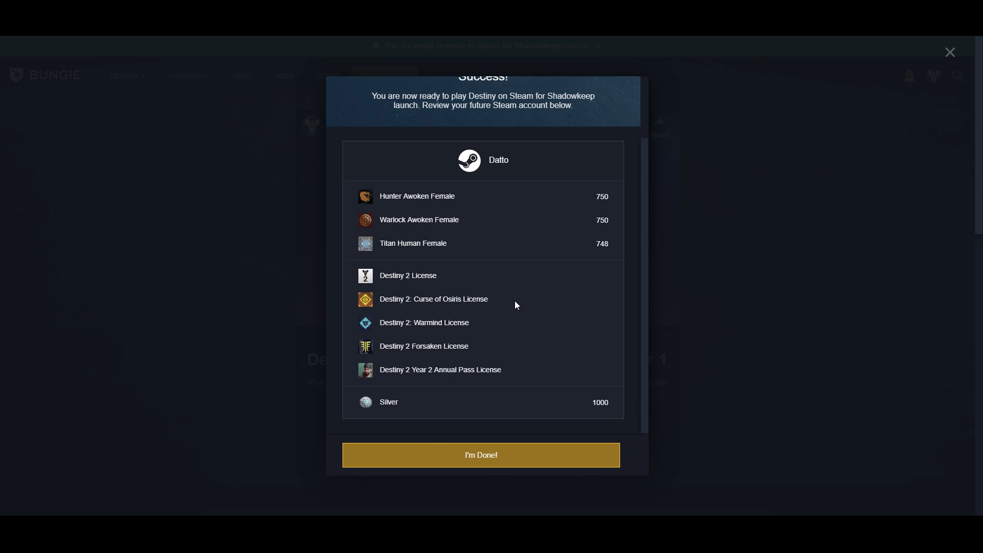
pyautogui.scroll(2, 517, 305)
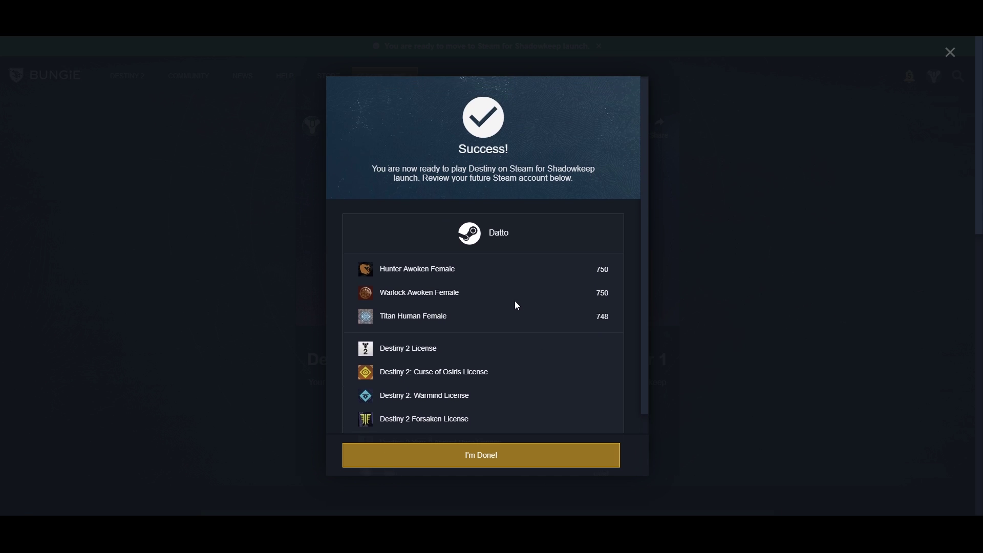
pyautogui.click(486, 457)
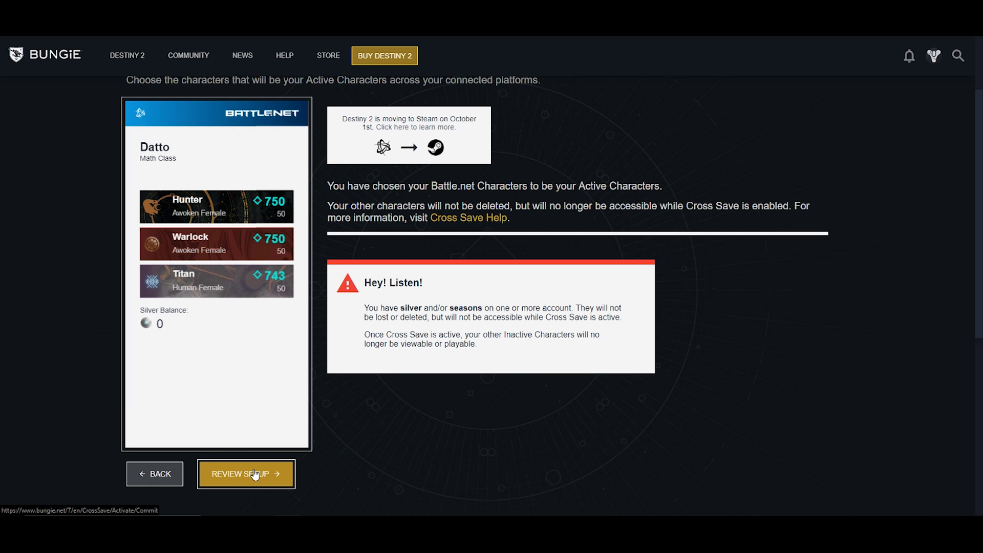
# - Review the Cross Save setup, with Battle.net characters and the Math Class clan on all platforms, and read the 90-day reactivation warning
pyautogui.click(255, 474)
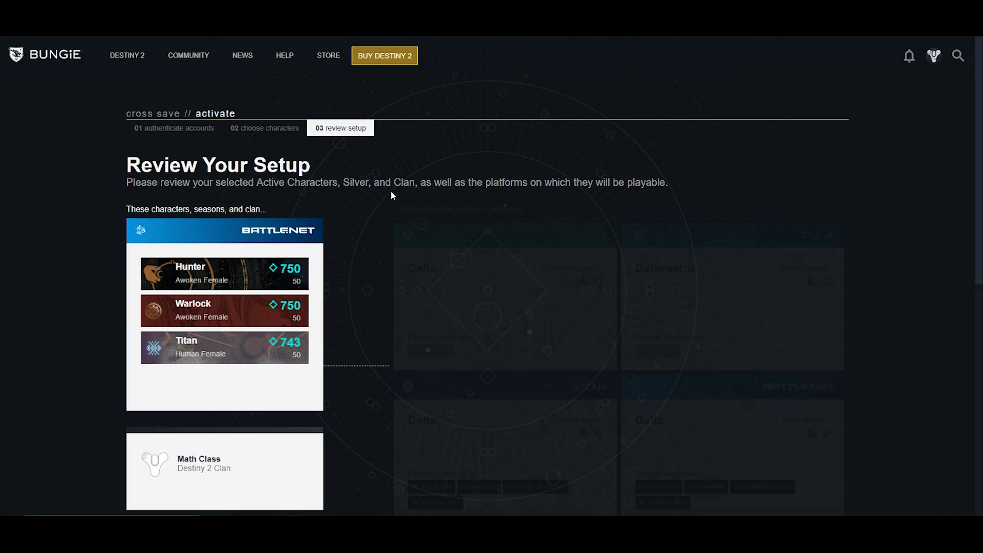
pyautogui.scroll(-1, 386, 189)
pyautogui.scroll(-1, 361, 186)
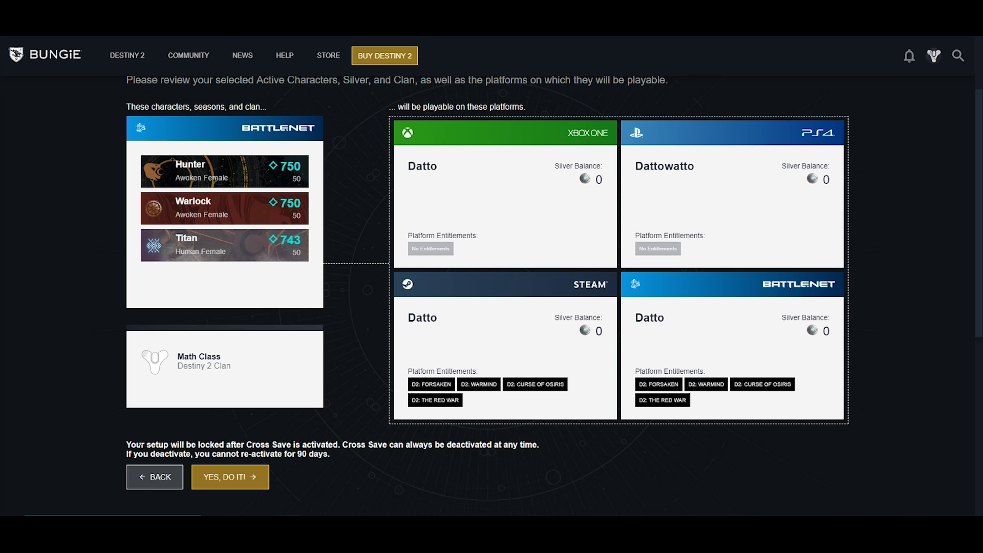
pyautogui.moveTo(127, 454); pyautogui.dragTo(332, 454)
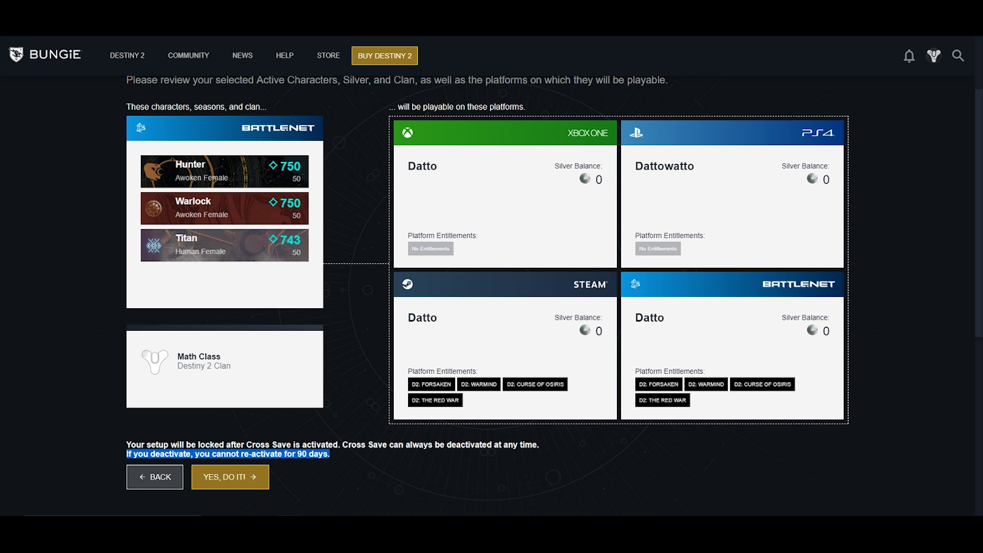
pyautogui.click(333, 460)
pyautogui.scroll(1, 339, 430)
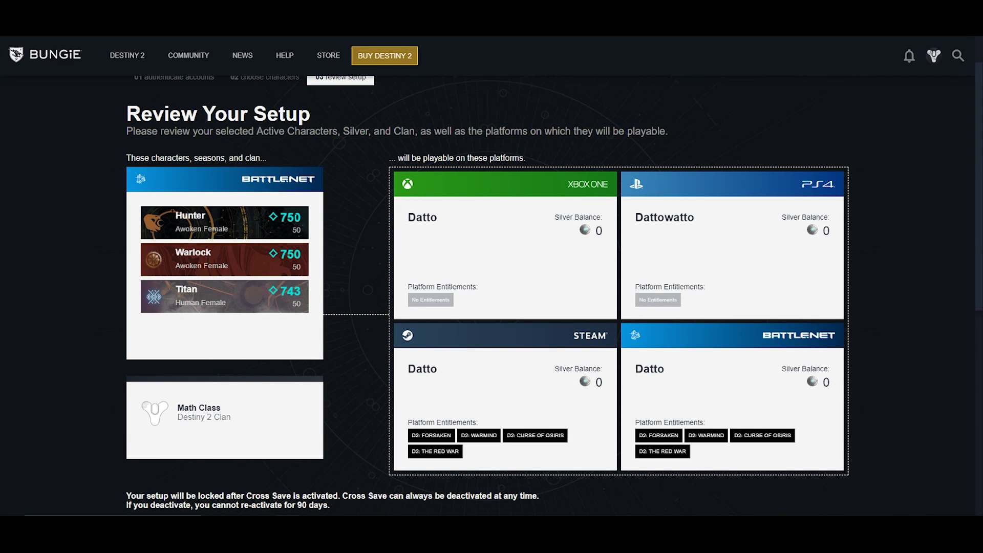
pyautogui.scroll(-1, 333, 295)
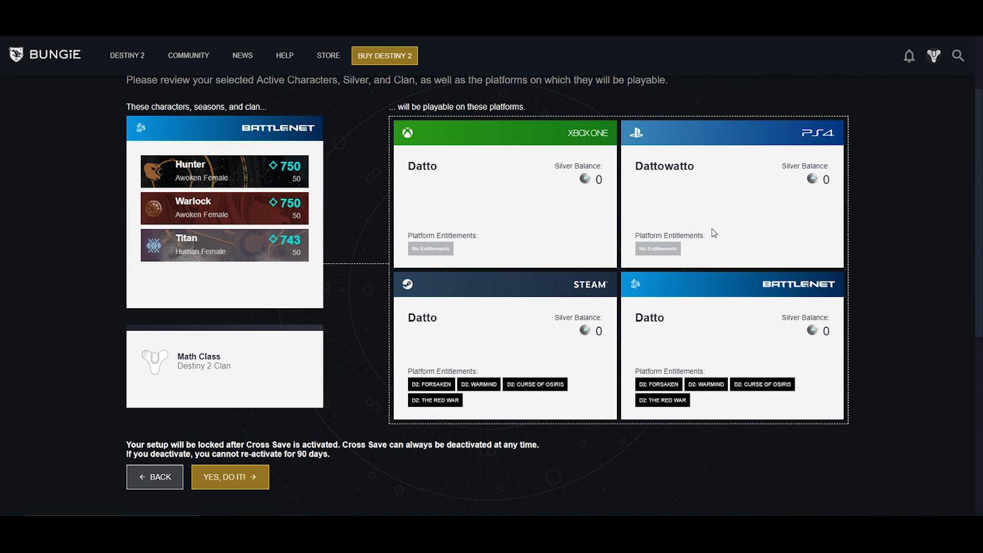
# - Confirm with YES, DO IT! to start activating Cross Save with this setup
pyautogui.click(247, 476)
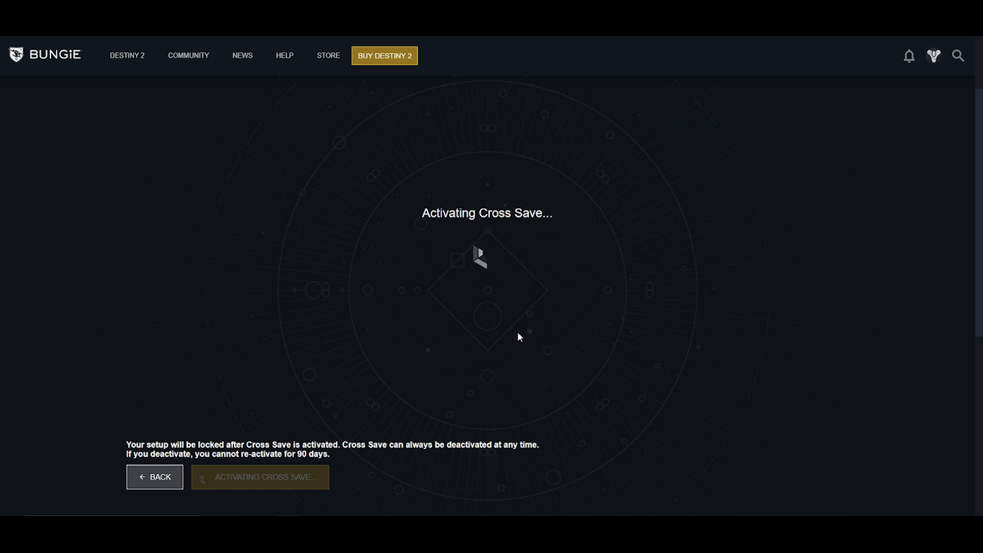